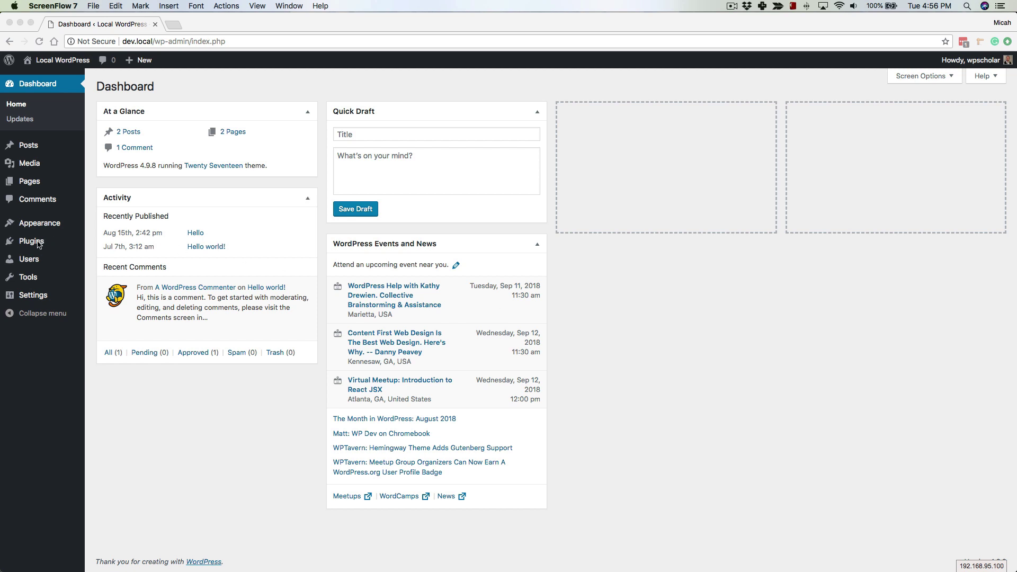
Activate the Shortcode Scrubber plugin from the list of installed plugins
click(36, 352)
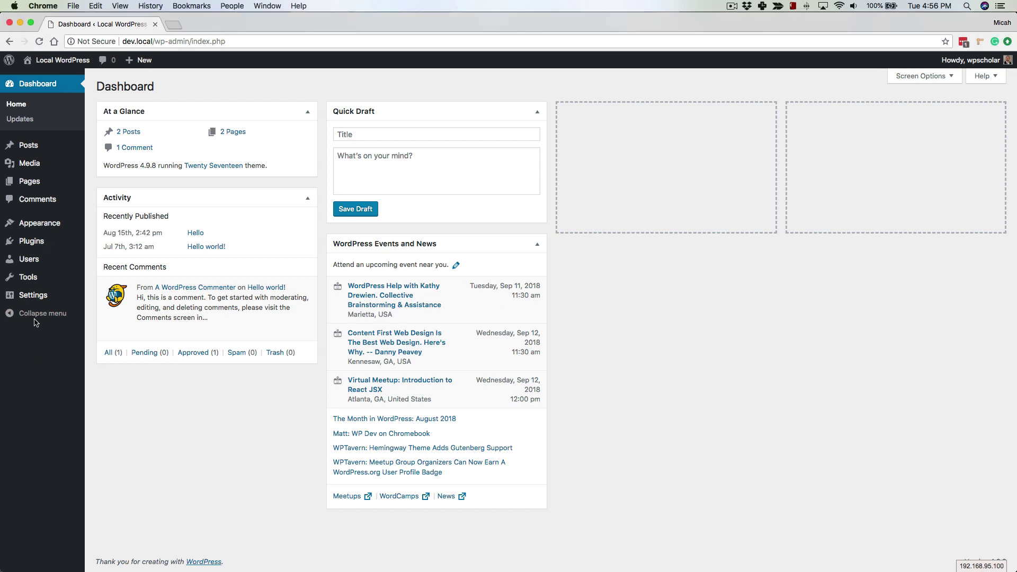
click(33, 241)
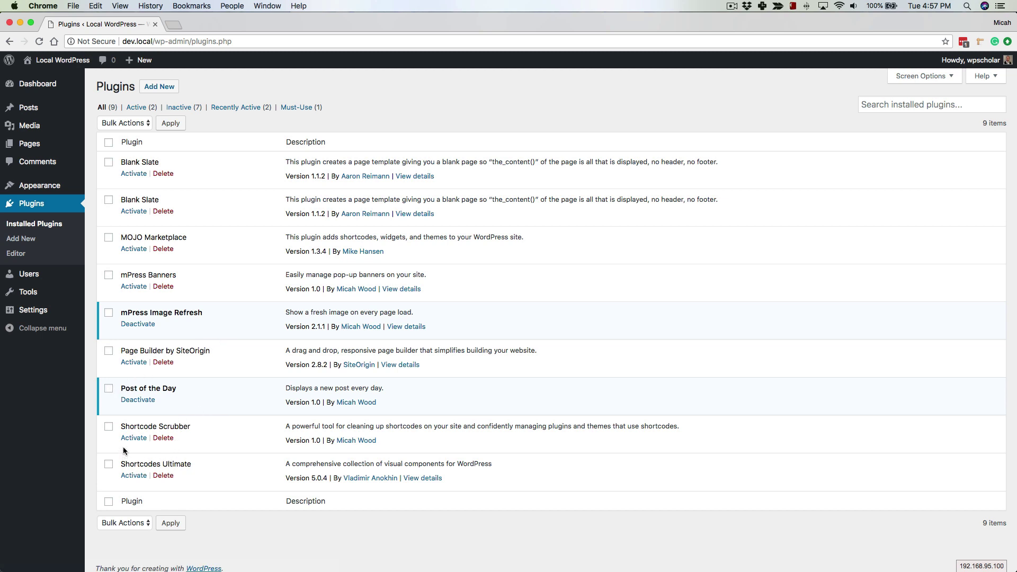
drag(120, 427, 208, 430)
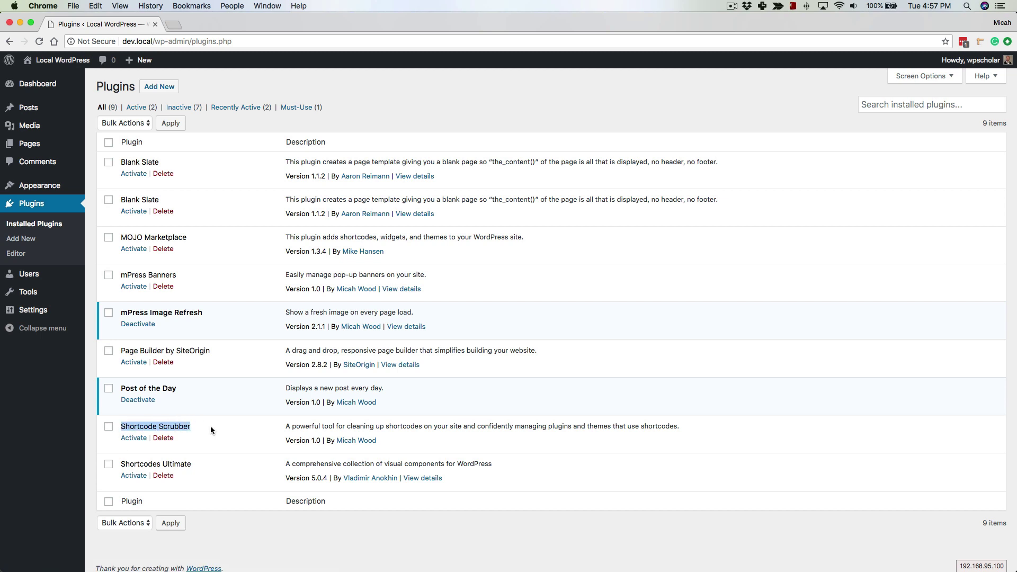
click(132, 438)
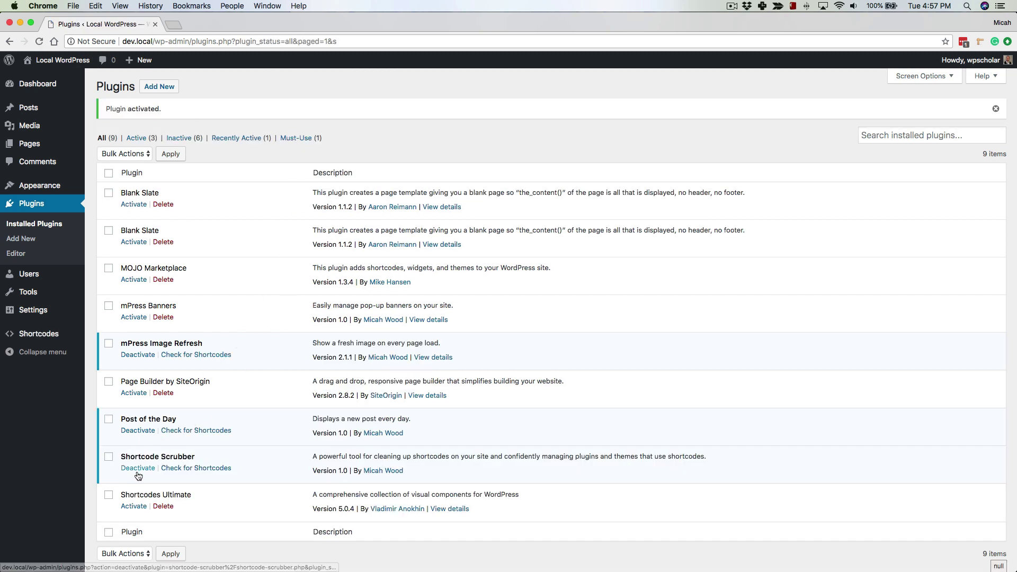
Check the mPress Image Refresh plugin for shortcodes and open the post and widget usages of [mpress_image_refresh] in new tabs
scroll(166, 458, down, 2)
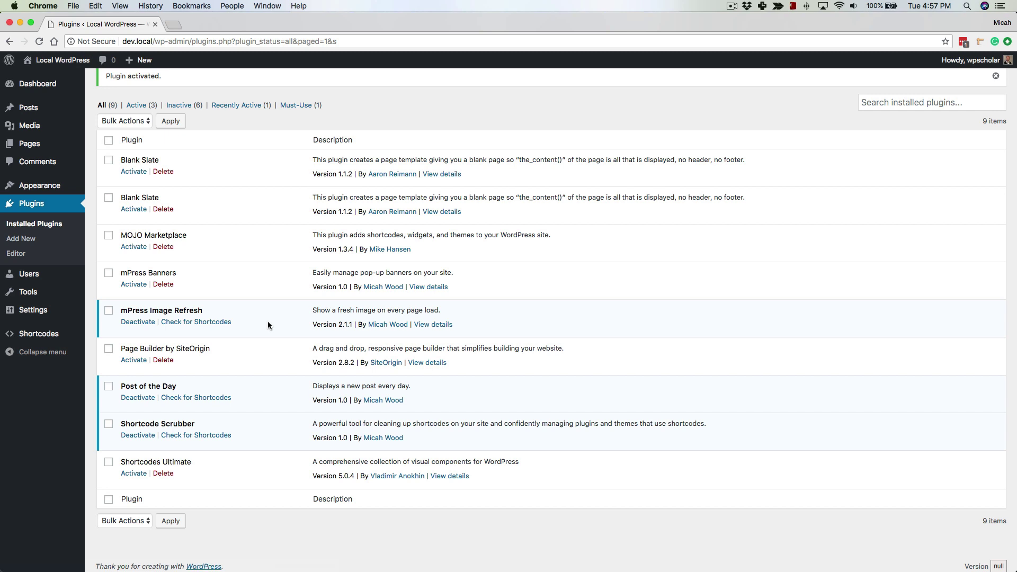
click(204, 323)
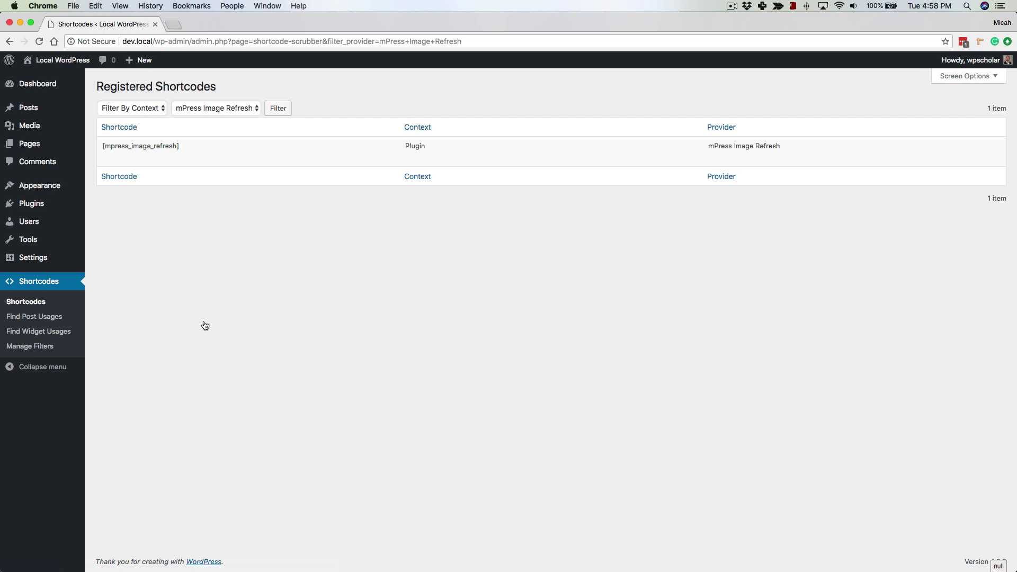
mouse_move(175, 161)
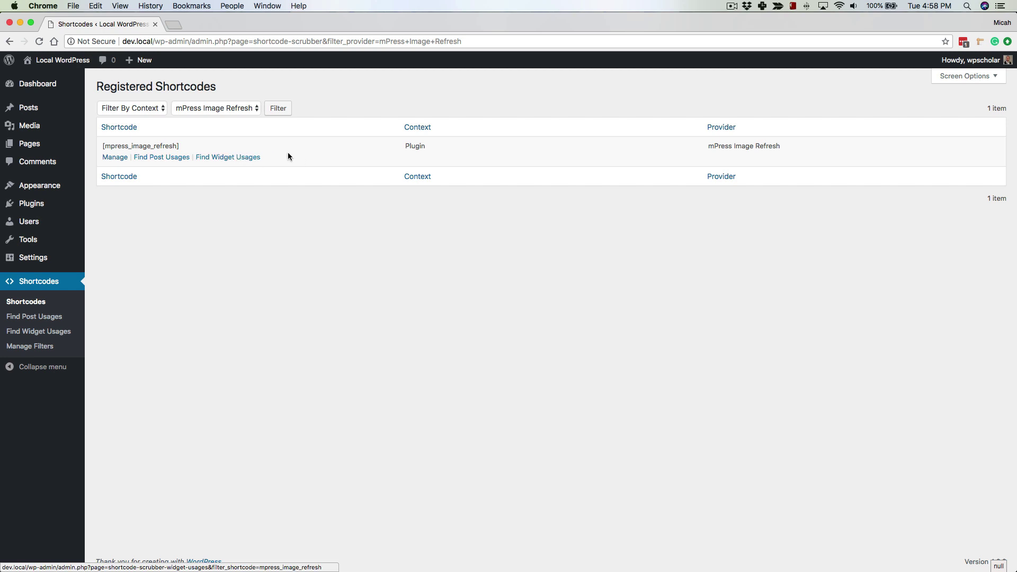
super+click(169, 158)
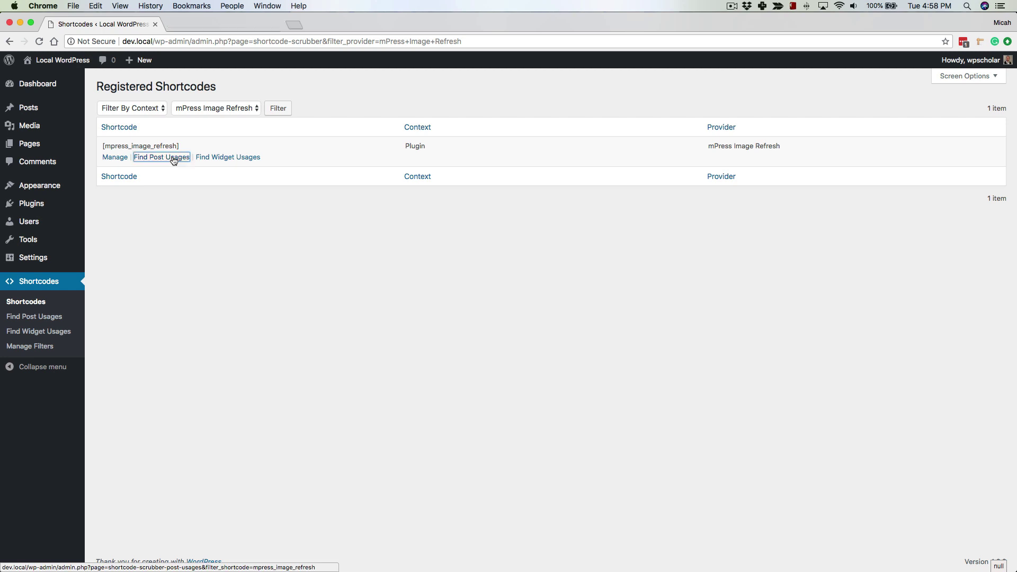
super+click(228, 159)
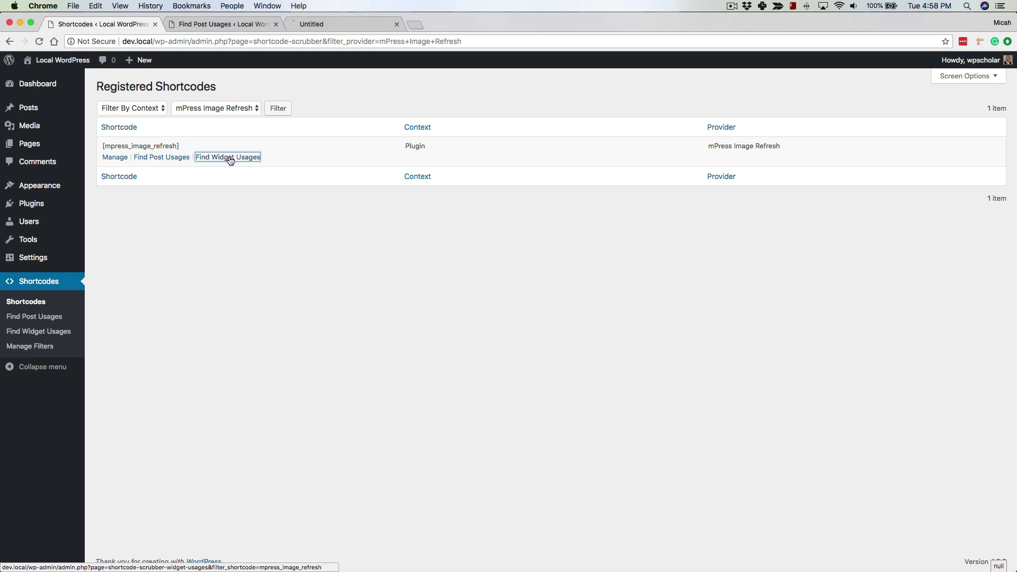
From the post usages, open the Hello world! post for editing, examine its [mpress_image_refresh] shortcode, and close that tab
click(236, 23)
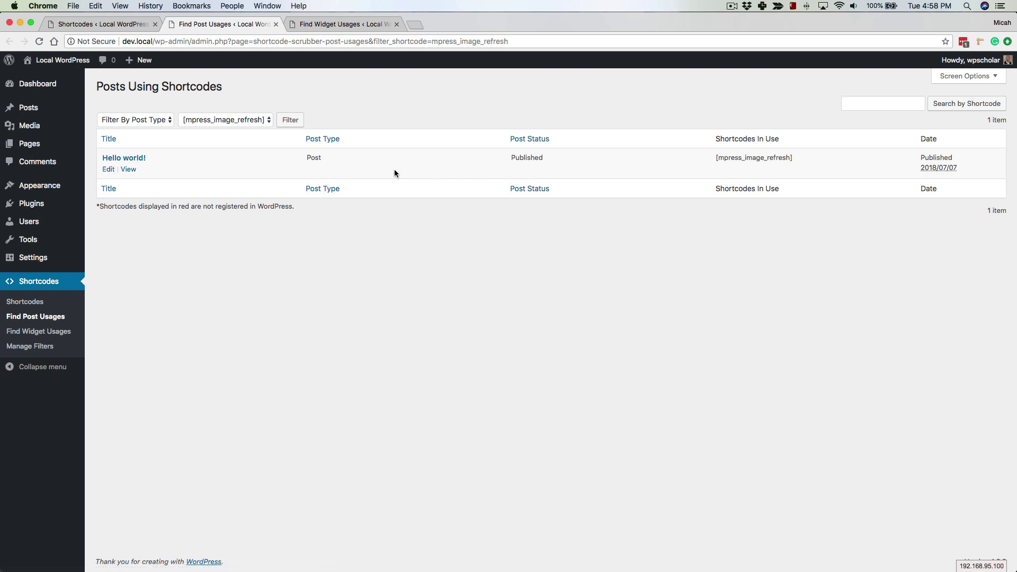
click(108, 170)
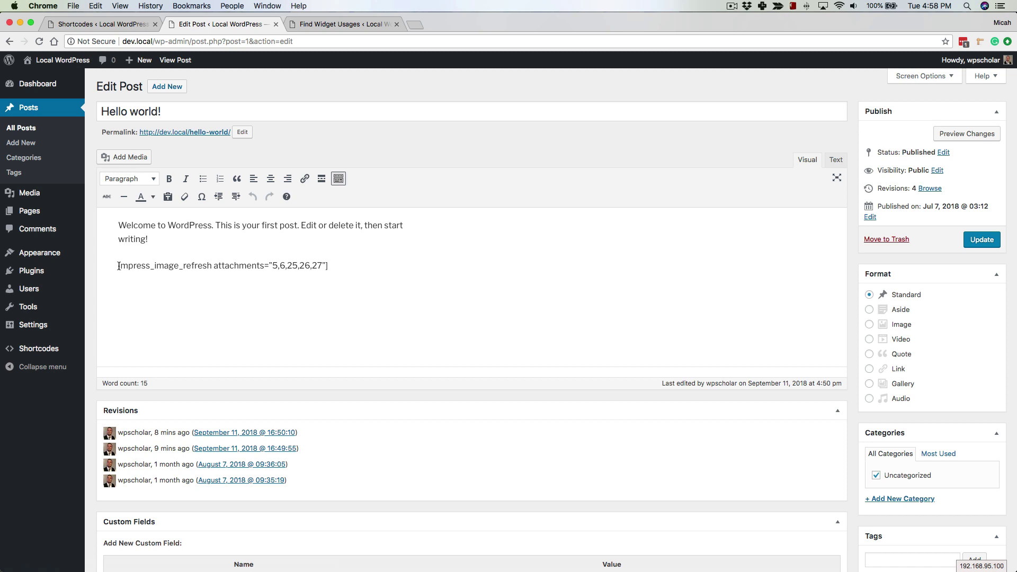
drag(118, 265, 329, 265)
click(336, 265)
click(276, 25)
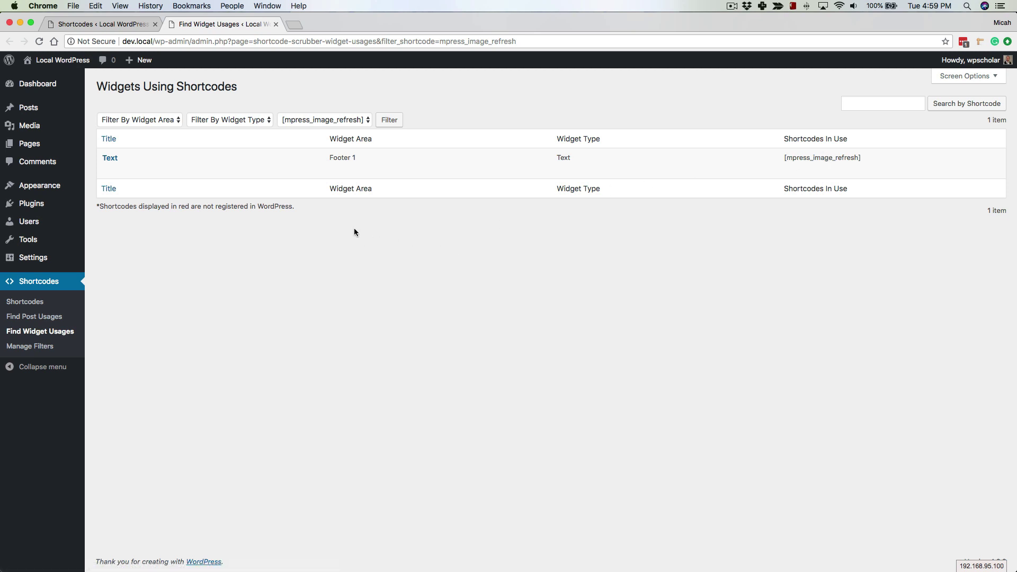
From the widget usages, open the Footer 1 Text widget in the Customizer, examine its shortcode, and close that tab
mouse_move(341, 158)
click(112, 161)
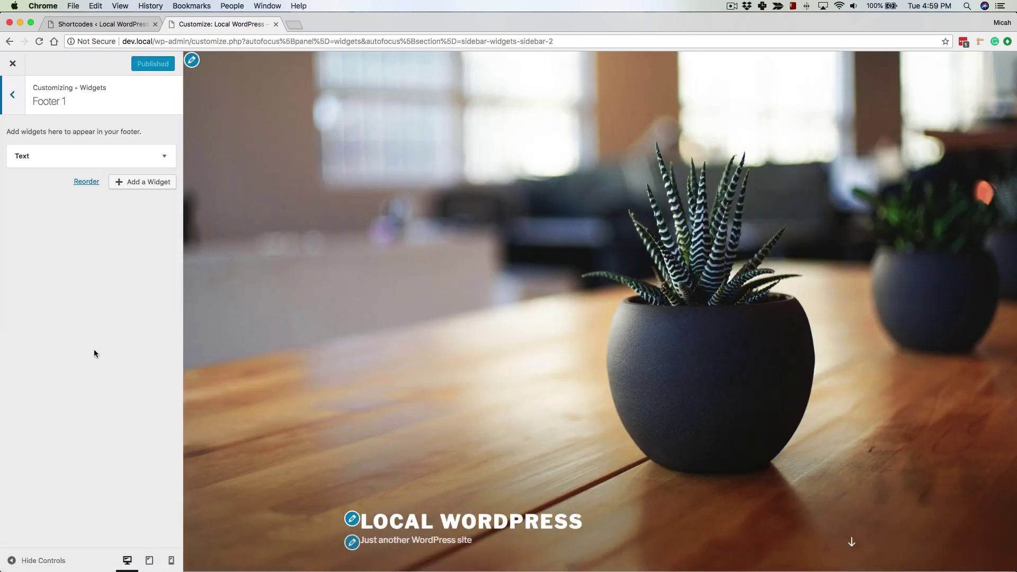
click(118, 156)
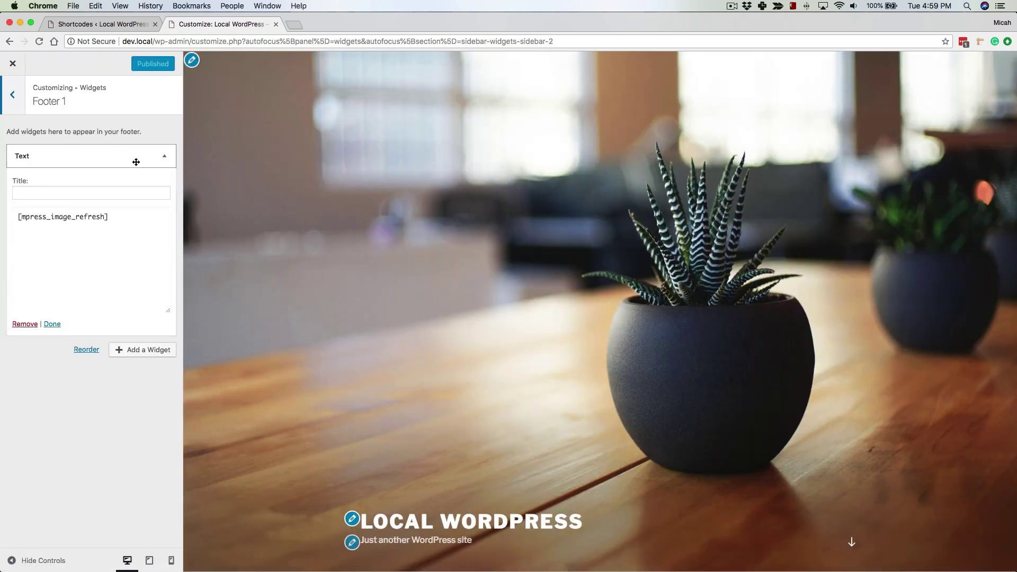
click(118, 264)
drag(119, 263, 5, 261)
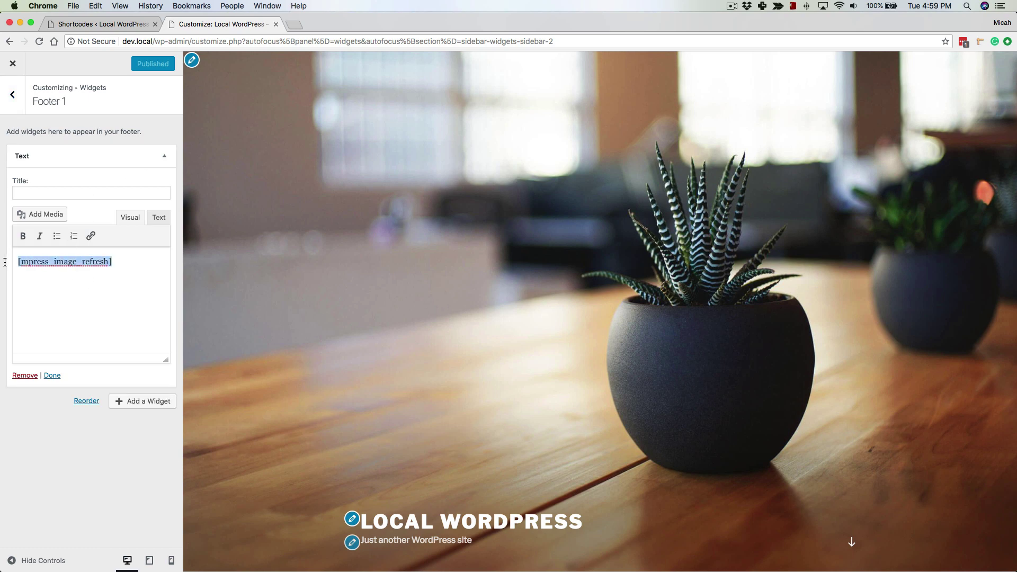
click(107, 315)
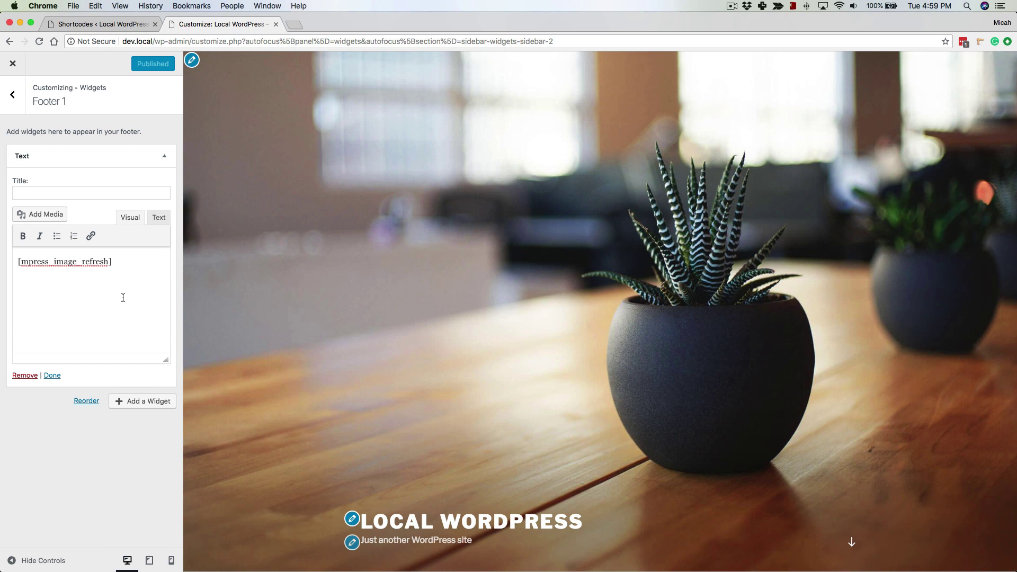
click(275, 24)
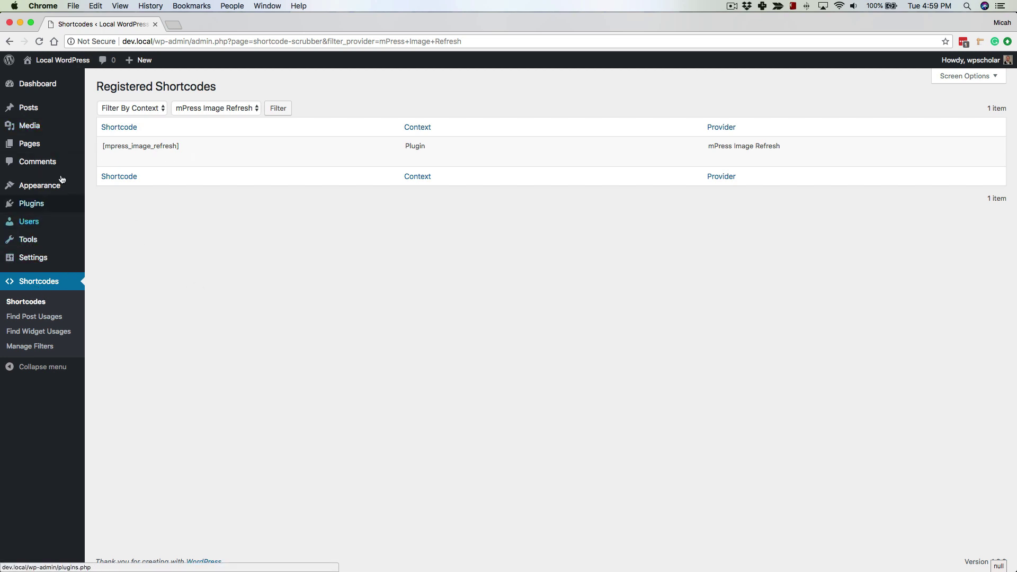
Show all registered shortcodes and look through the available context and provider filter choices
click(29, 302)
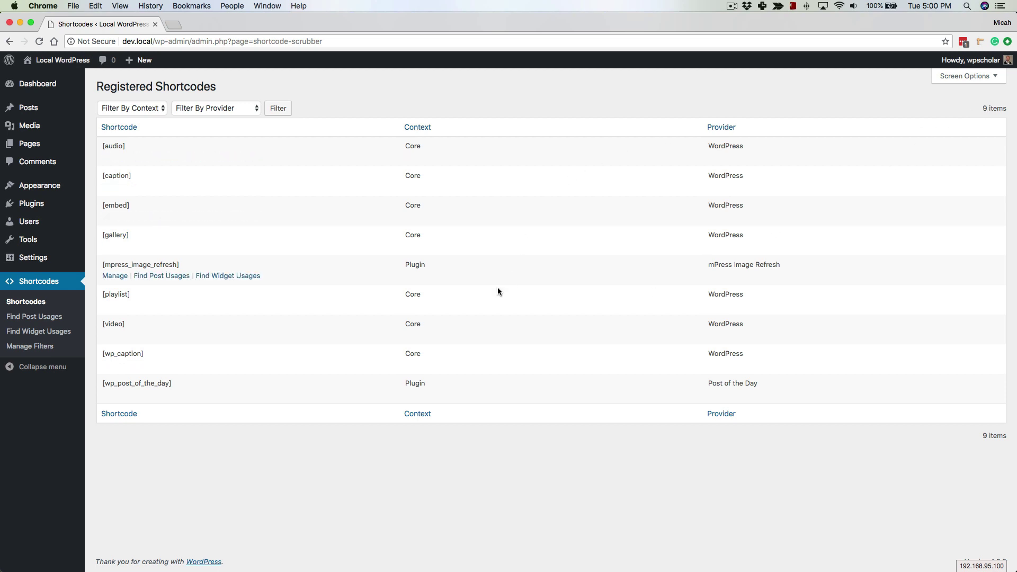
click(126, 107)
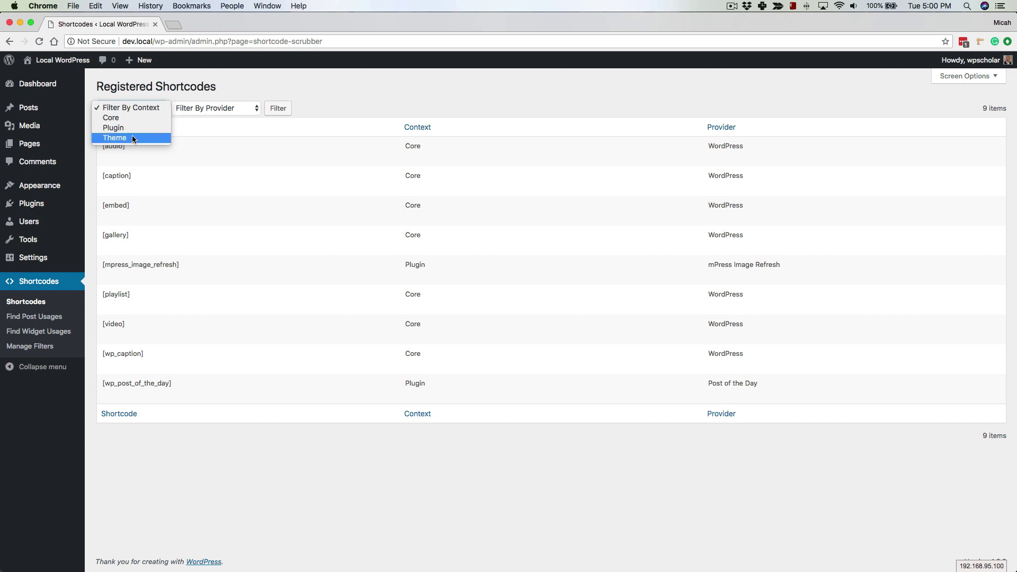
click(233, 108)
click(233, 108)
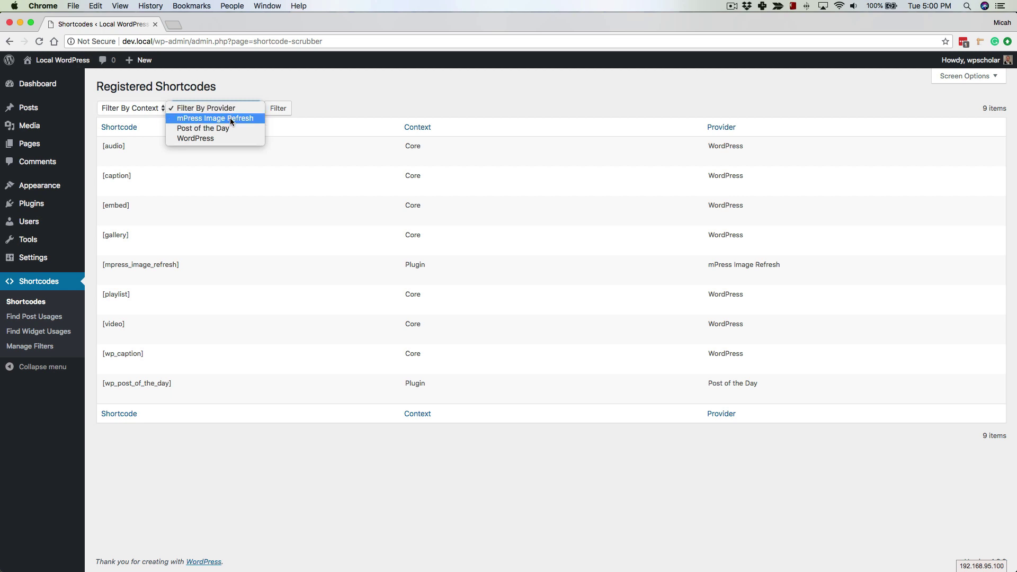
click(351, 107)
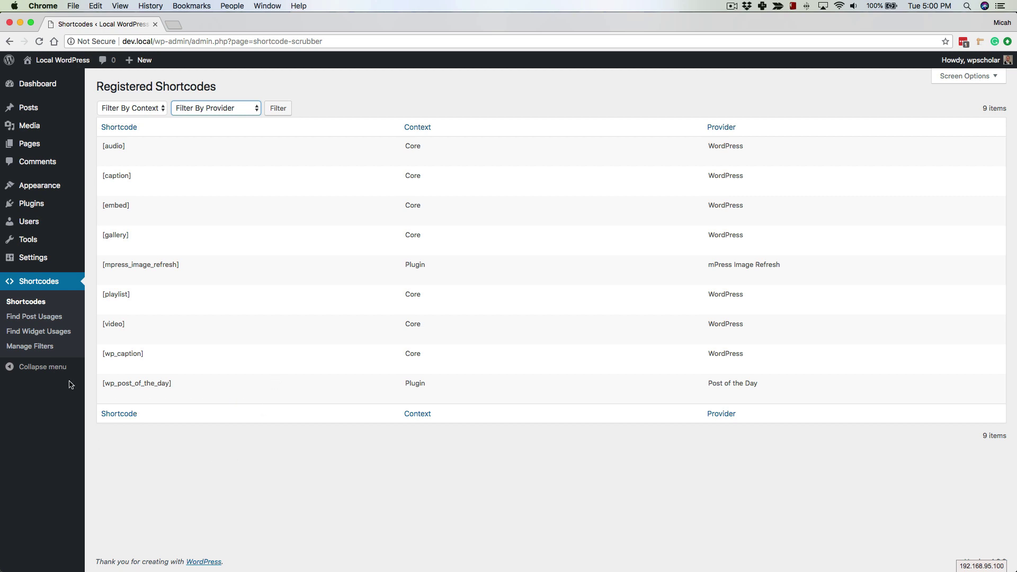
List all posts using shortcodes and open the Hello post containing the unregistered [yoyo] shortcode for editing in a new tab
click(31, 318)
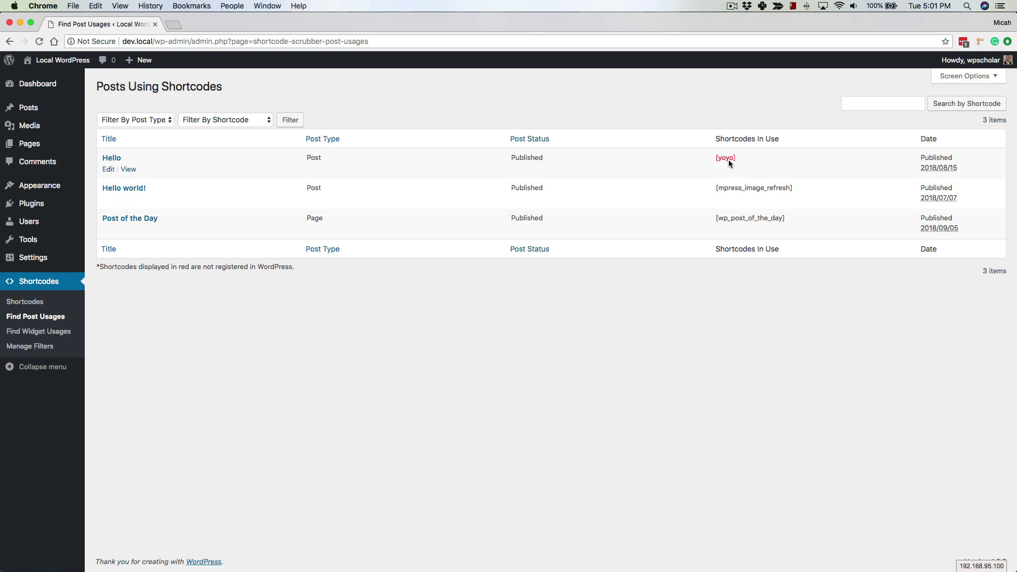
super+click(109, 169)
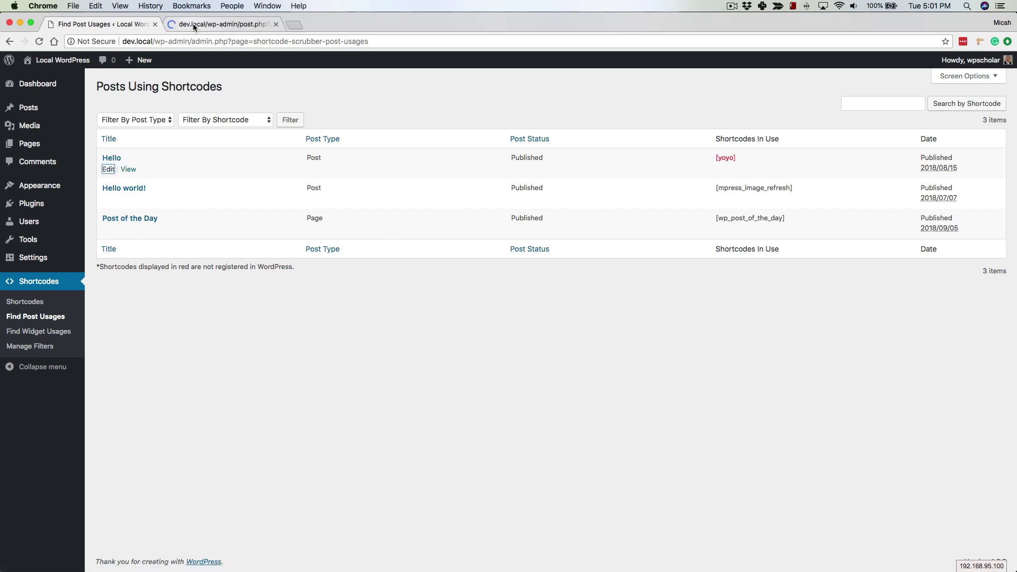
click(196, 24)
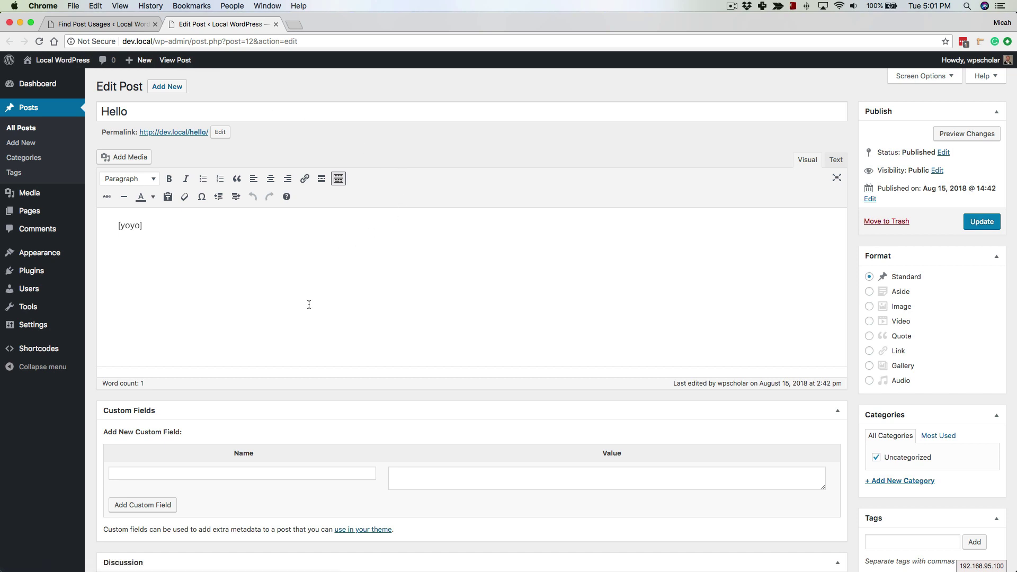
View the published Hello post in a new tab to check how [yoyo] renders, and close that tab
super+click(177, 60)
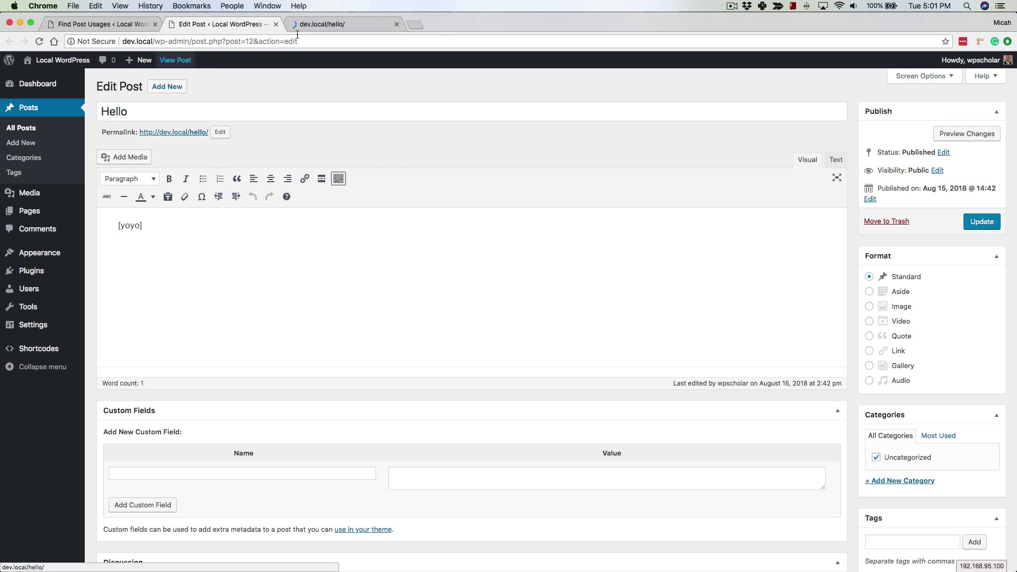
click(324, 25)
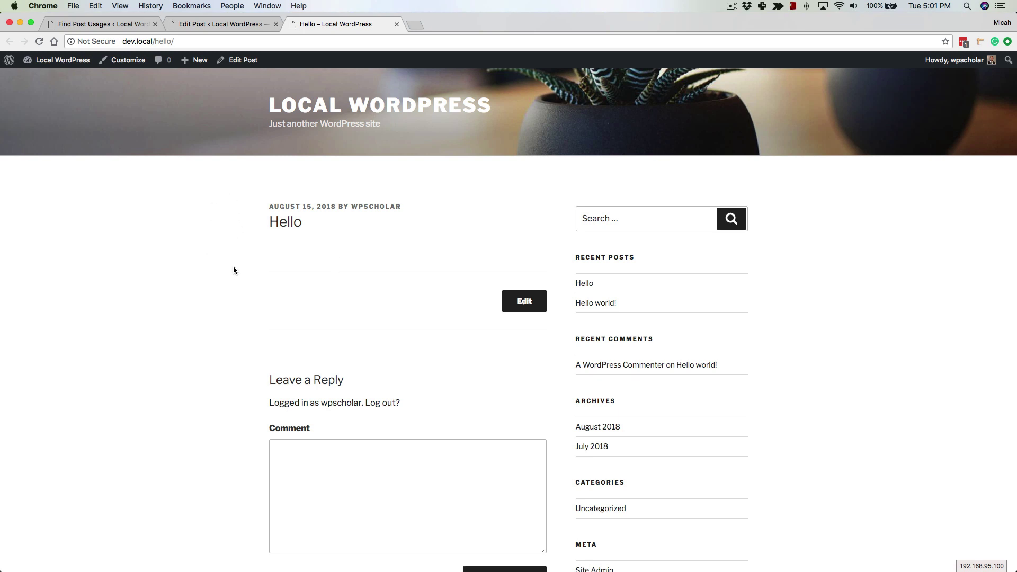
key(super+w)
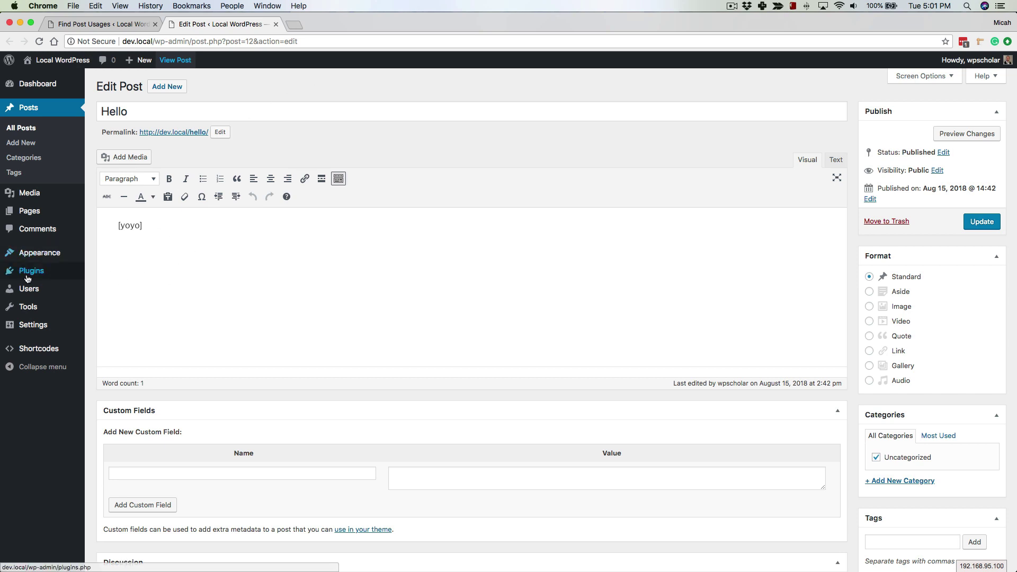
Highlight the [yoyo] shortcode in the Hello post's content to examine it, and close the editor tab
mouse_move(24, 271)
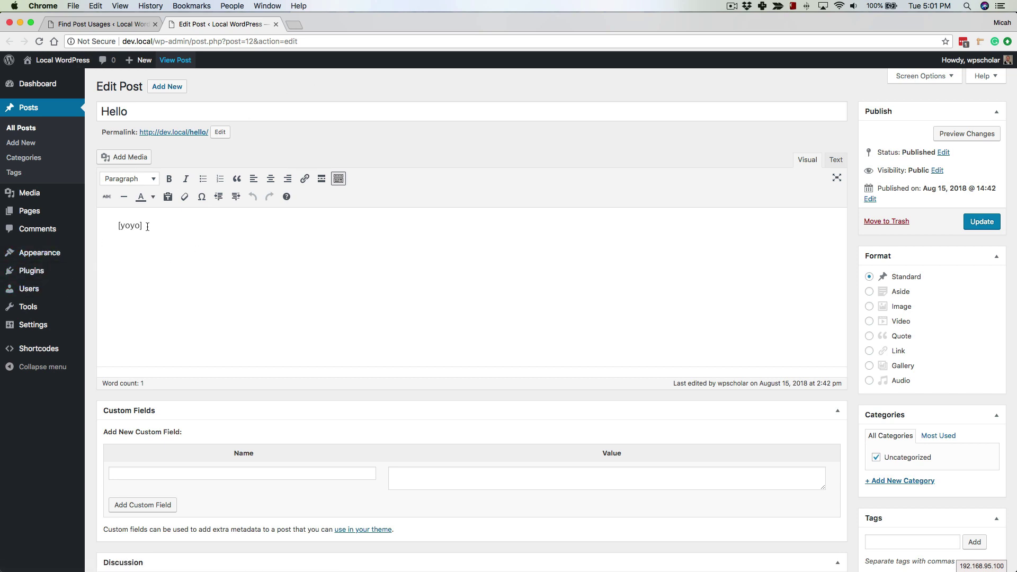
drag(148, 226, 100, 226)
click(191, 223)
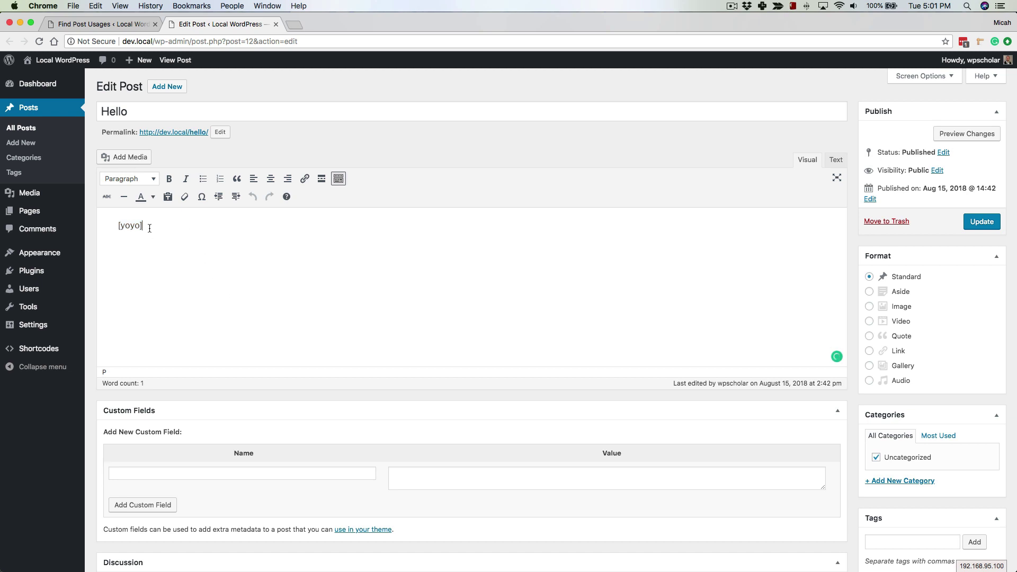
drag(150, 228, 105, 225)
click(237, 268)
click(275, 24)
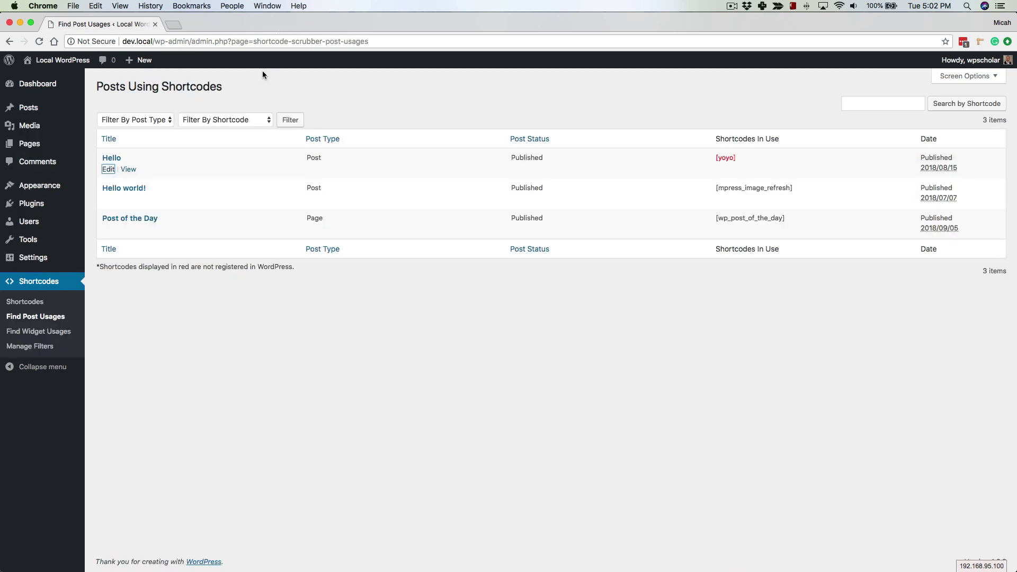
List all widgets that use shortcodes
click(215, 319)
click(48, 332)
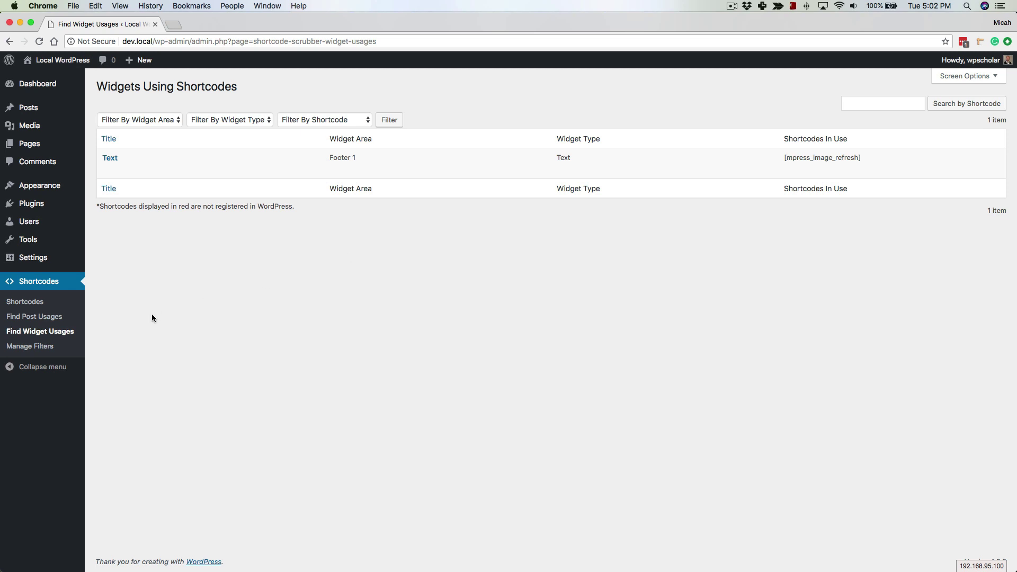
Select the [mpress_image_refresh] shortcode on the Manage Shortcode Filters page
click(42, 346)
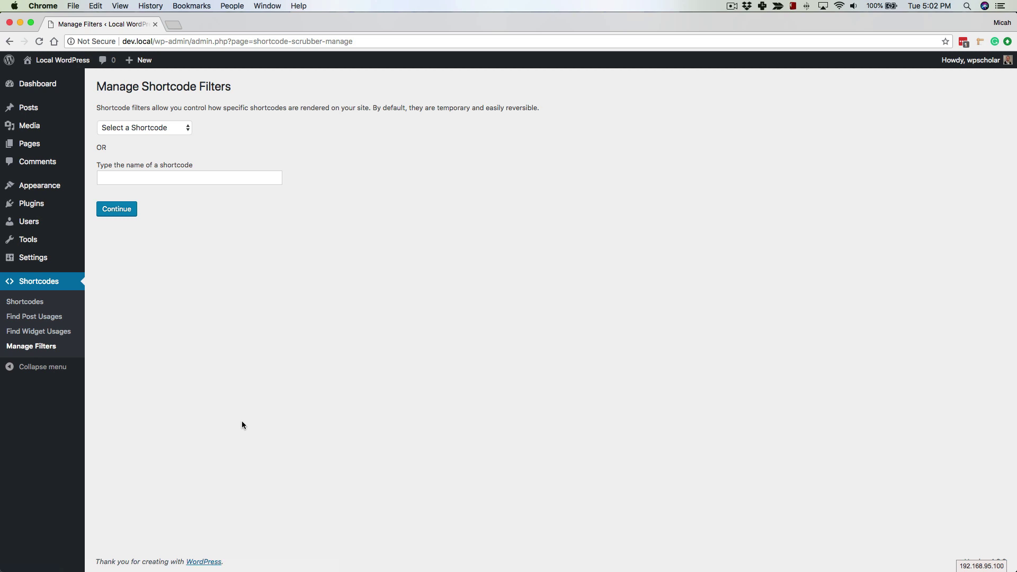
click(164, 130)
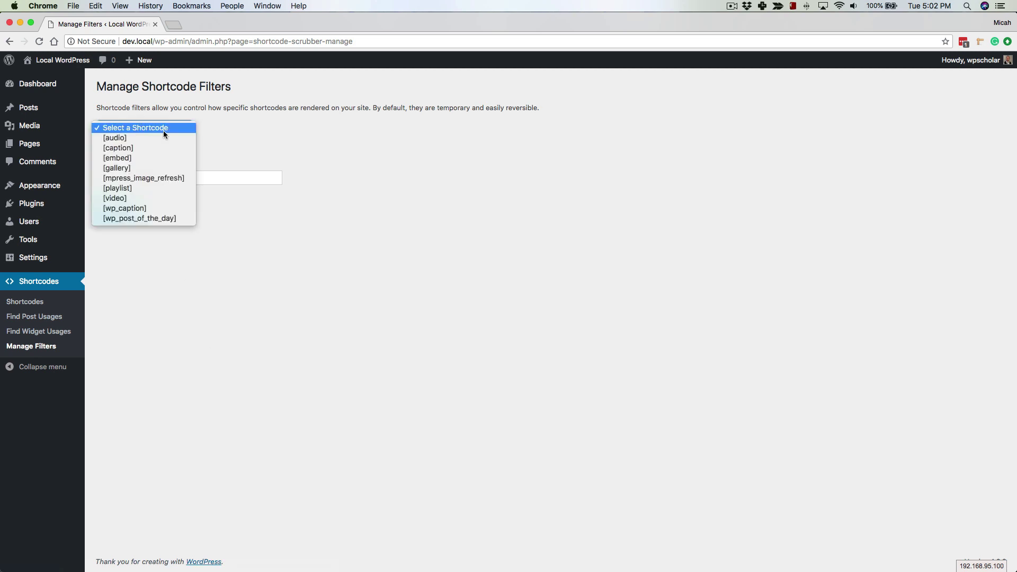
click(158, 179)
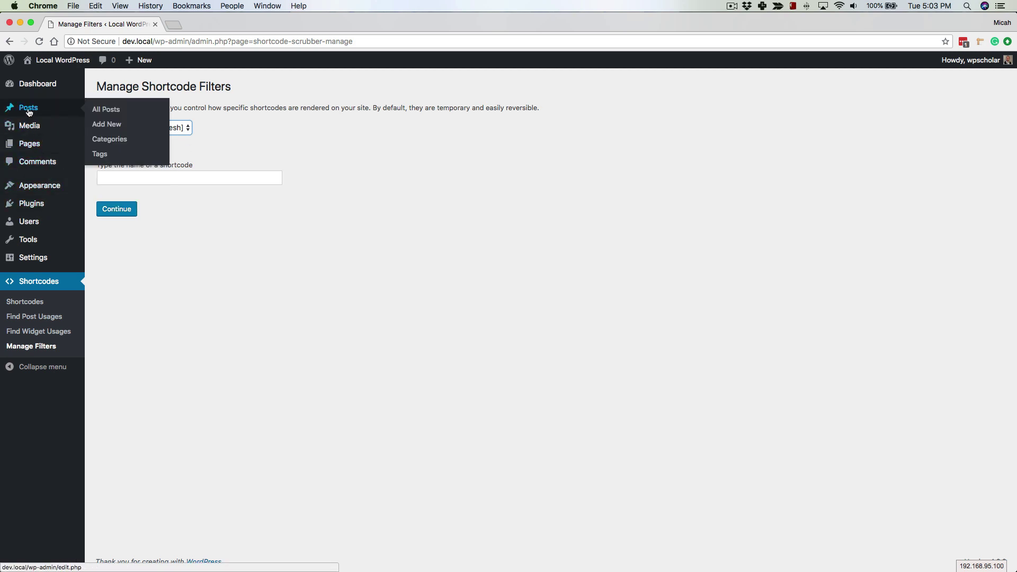
Examine the mpress_image_refresh shortcode in the Hello world! post's editor in a new tab, and view the published post
super+click(106, 123)
click(204, 25)
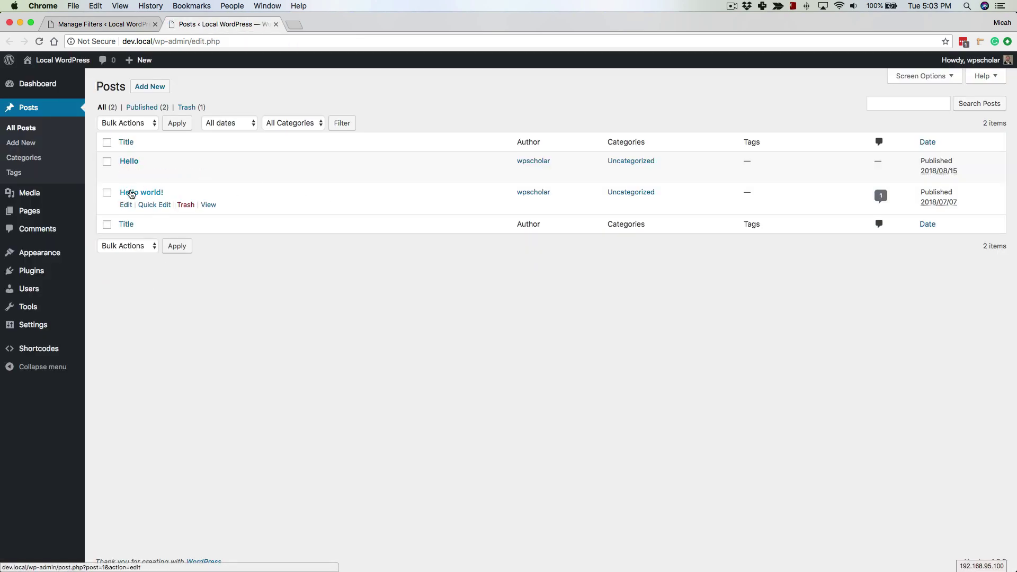
click(133, 192)
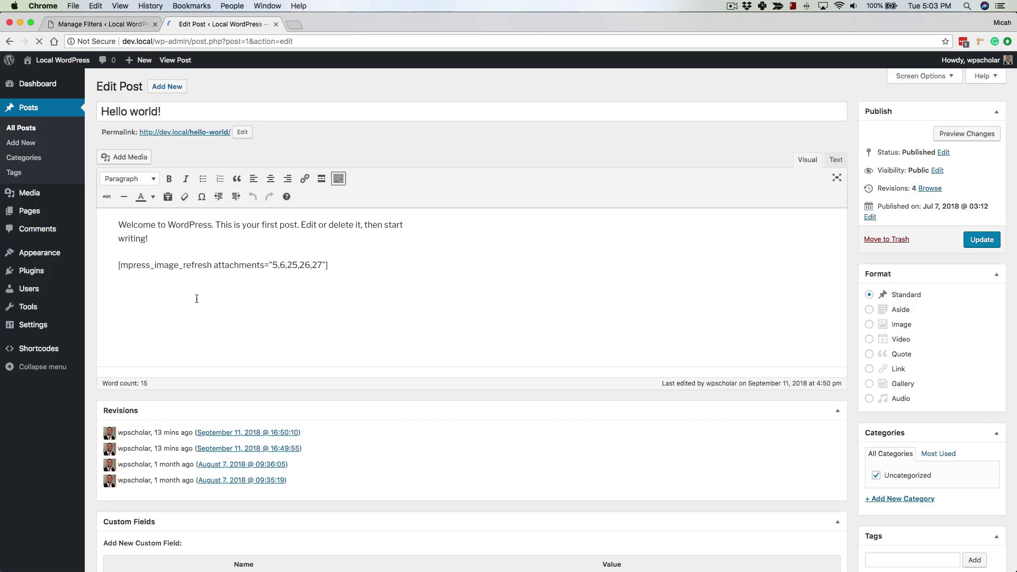
double_click(129, 266)
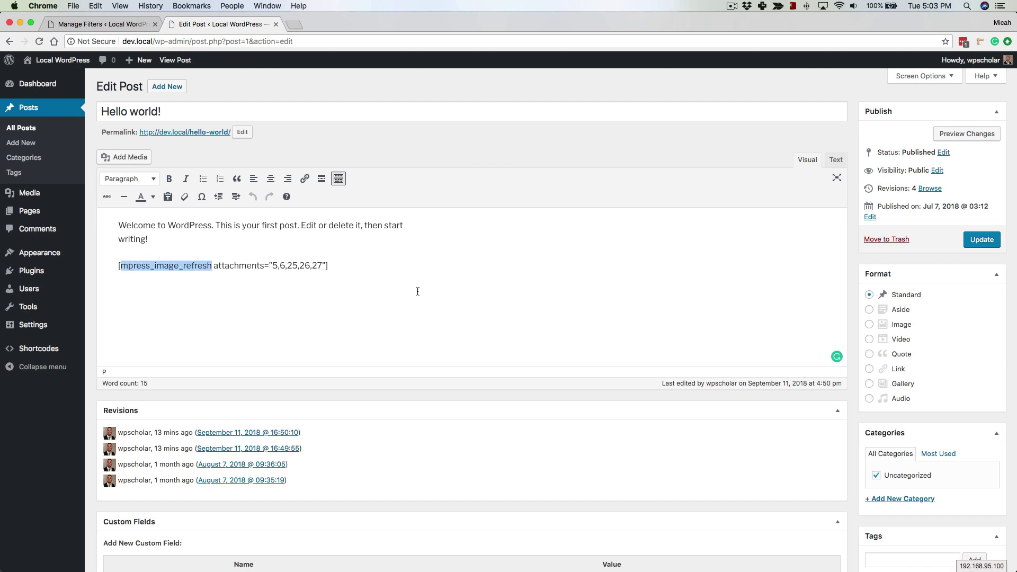
click(175, 60)
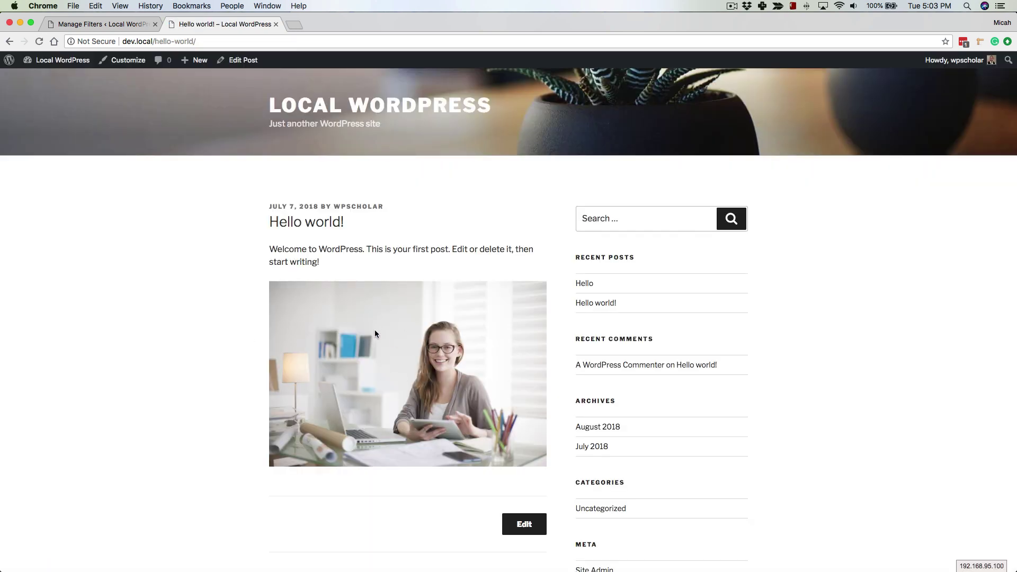
Open the filter options for the [mpress_image_refresh] shortcode from the Manage Shortcode Filters page
click(104, 24)
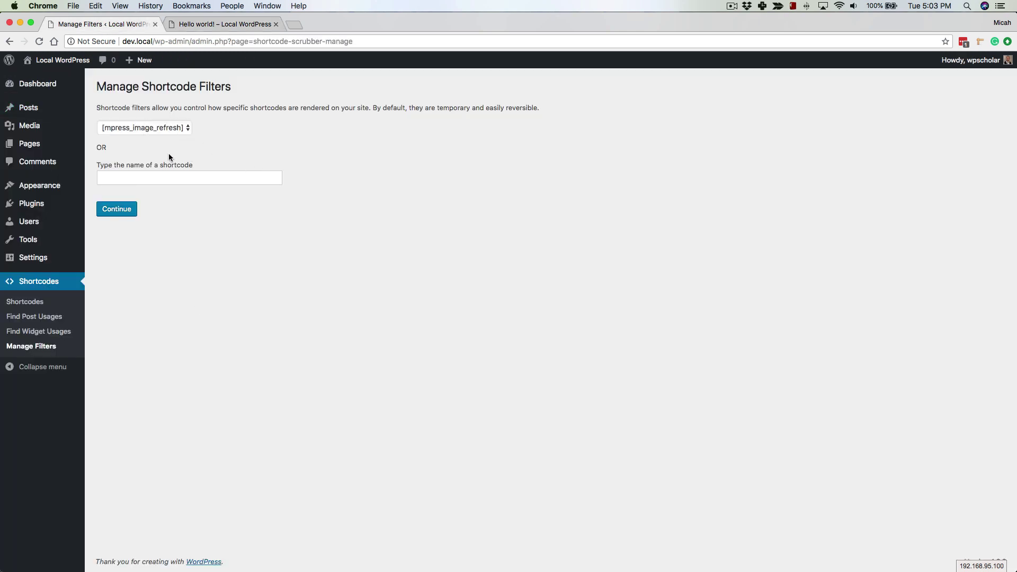
click(151, 127)
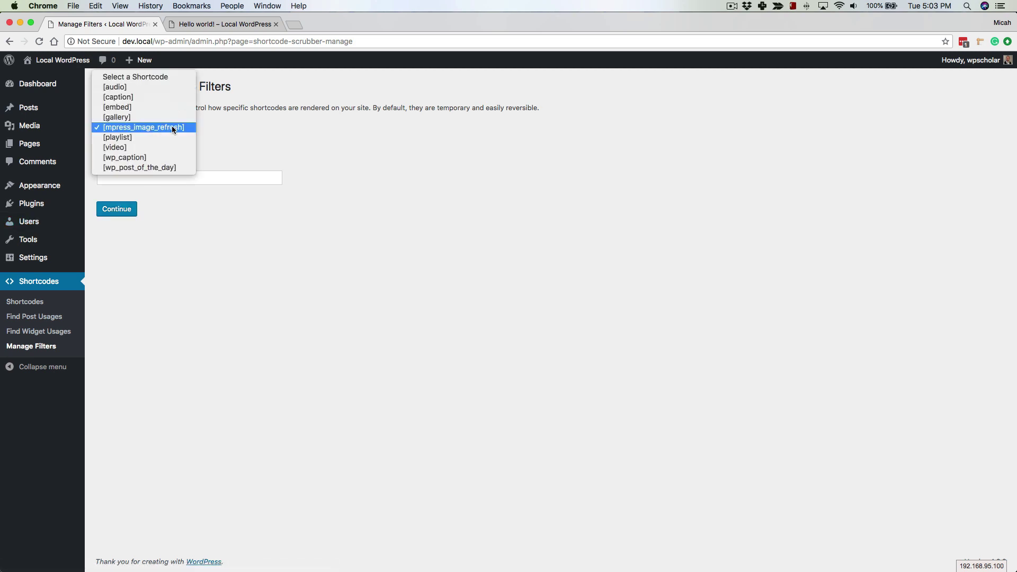
click(173, 128)
click(108, 177)
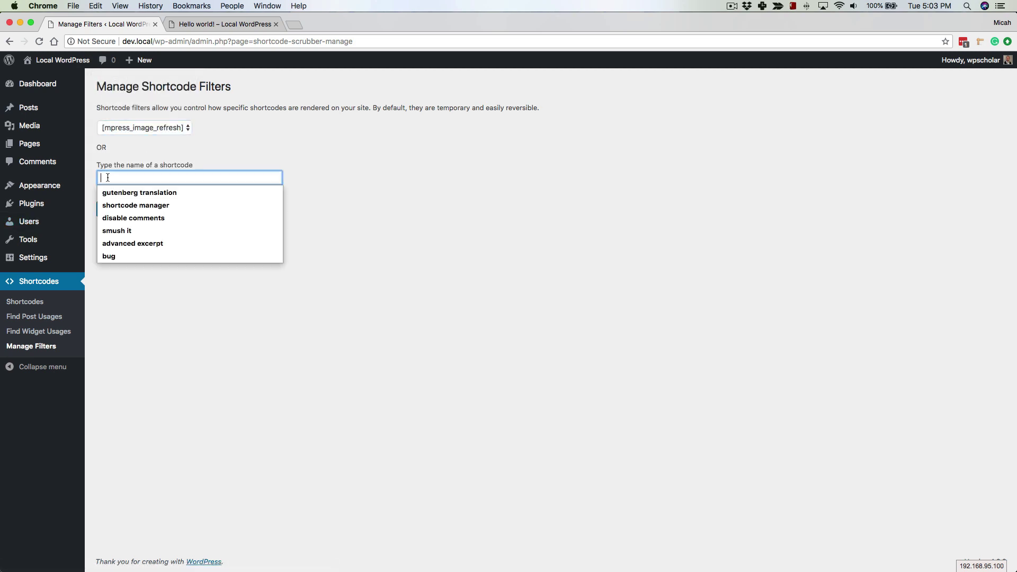
key(Escape)
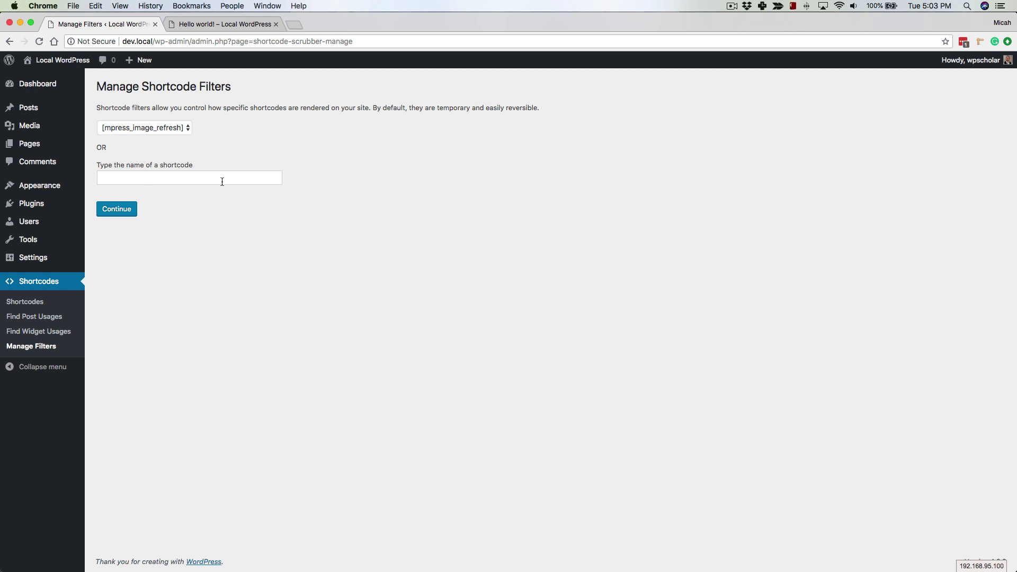
click(120, 211)
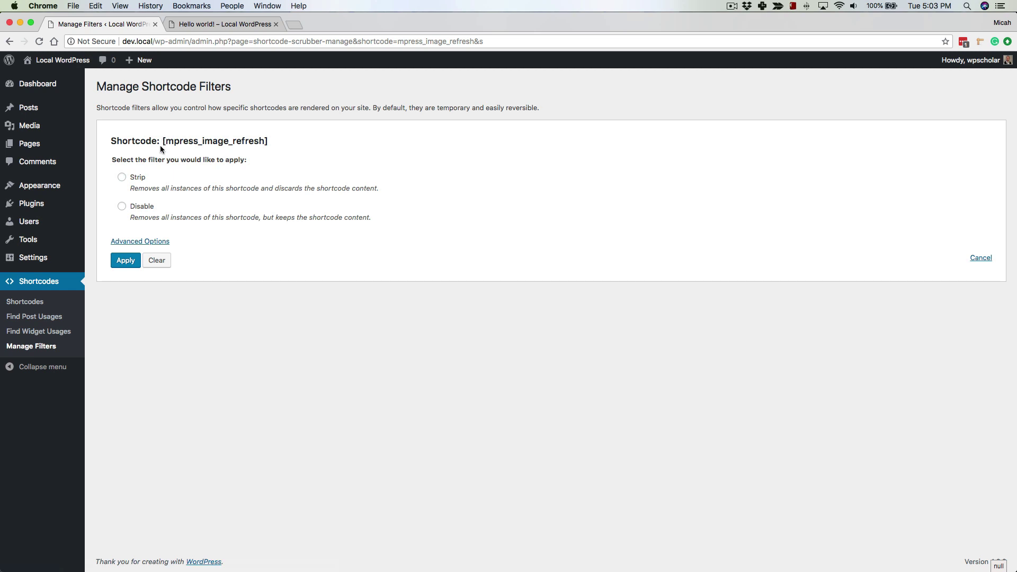
Apply the Strip filter to the [mpress_image_refresh] shortcode
click(122, 178)
click(122, 206)
click(146, 179)
click(126, 263)
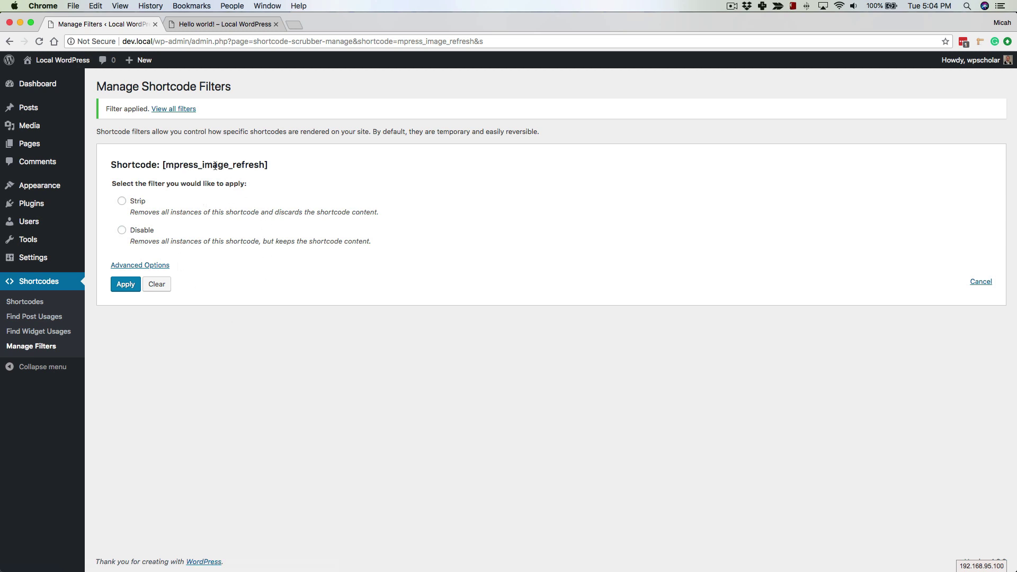
List all shortcode filters, and reload the published Hello world! post to check how its shortcode renders
click(182, 109)
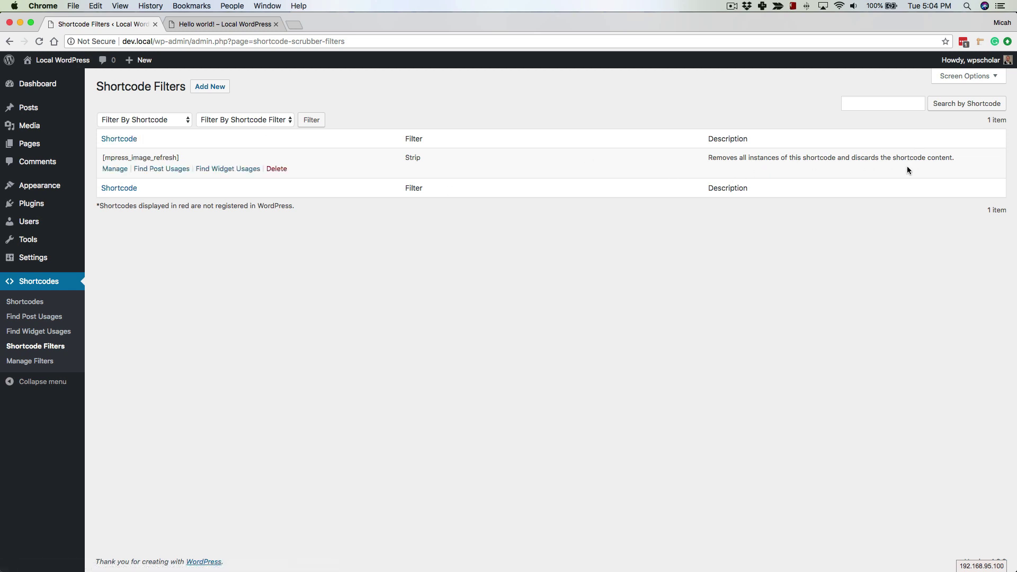
click(235, 24)
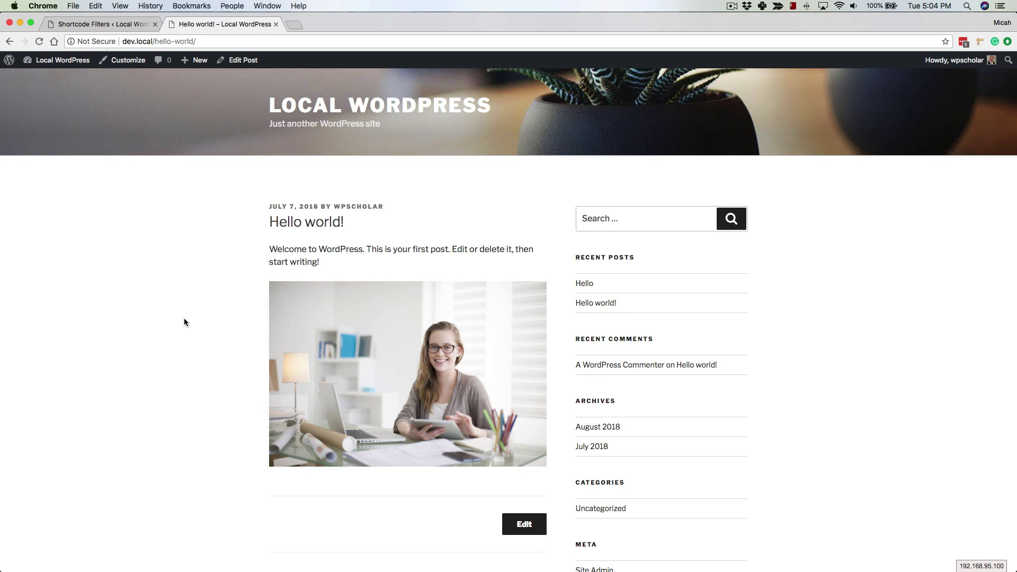
key(super+r)
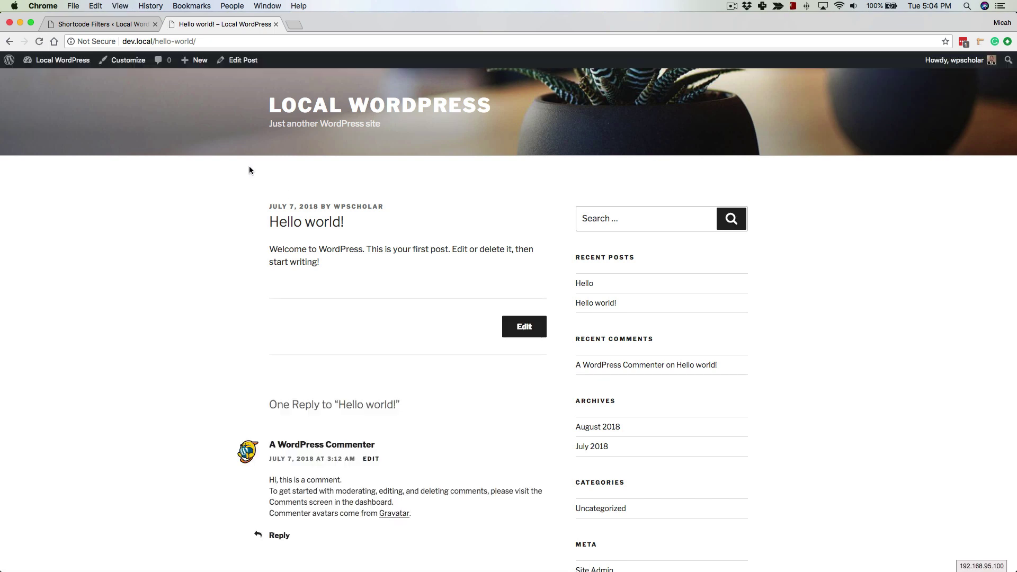
Delete the Strip filter for [mpress_image_refresh] and reload the published Hello world! post to check its content
click(116, 25)
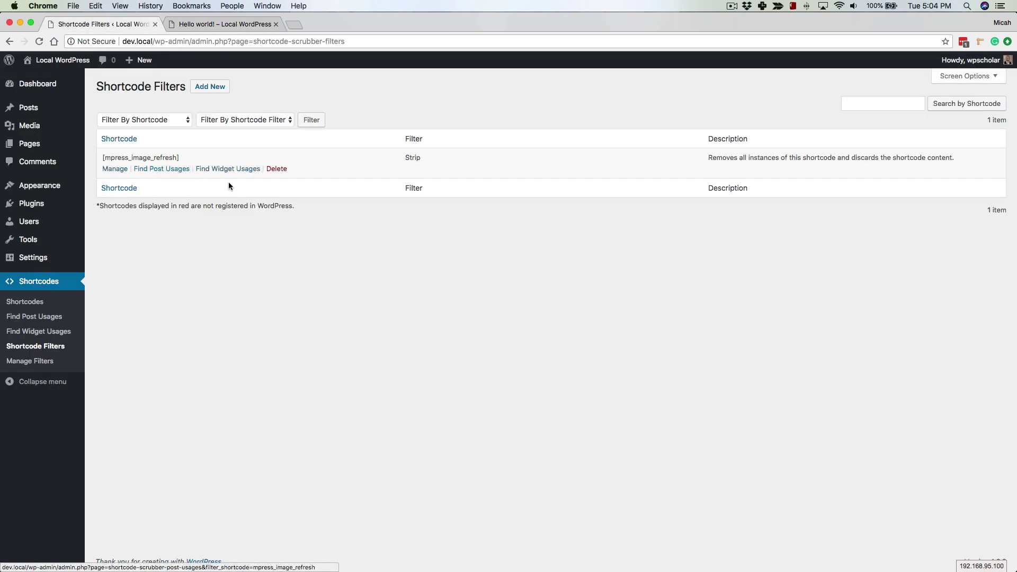
click(277, 169)
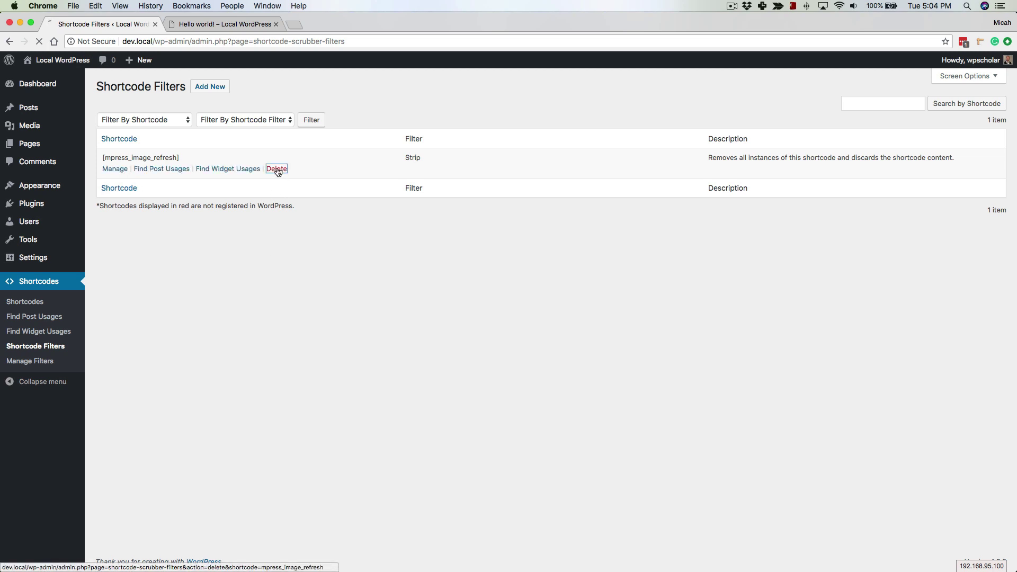
click(245, 24)
key(super+r)
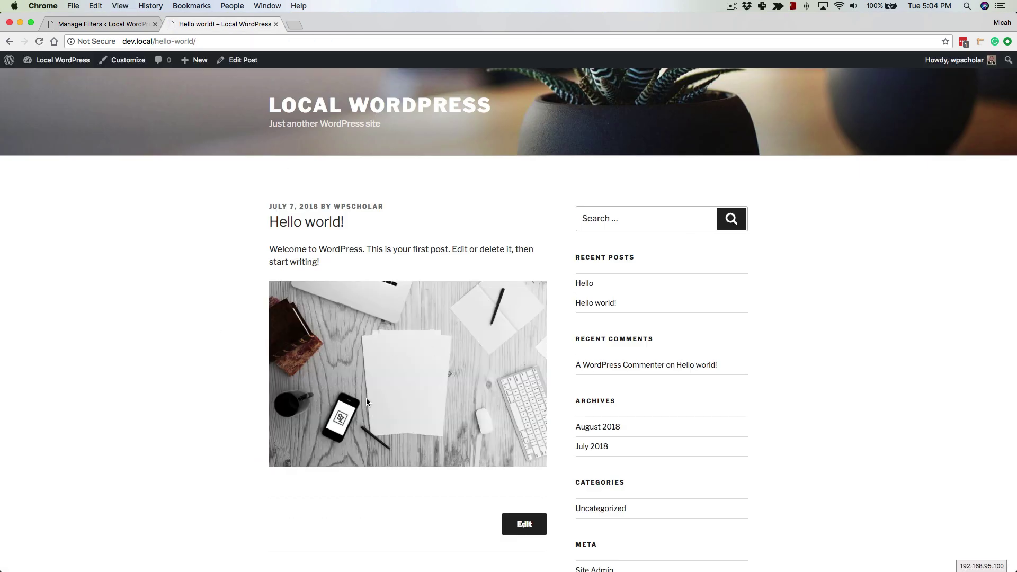
Open the filter options for the [wp_post_of_the_day] shortcode from the Manage Shortcode Filters page
click(82, 20)
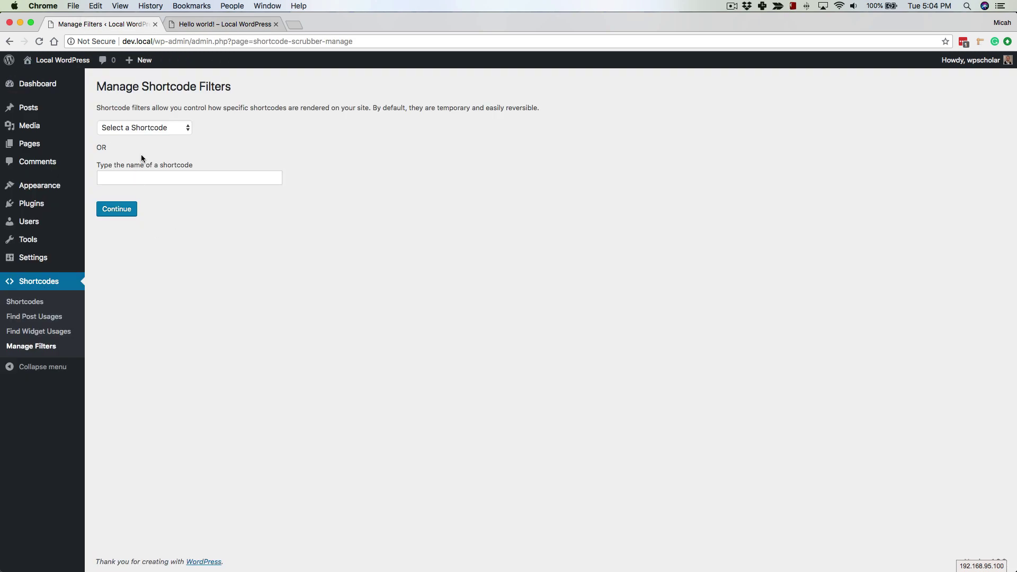
click(151, 127)
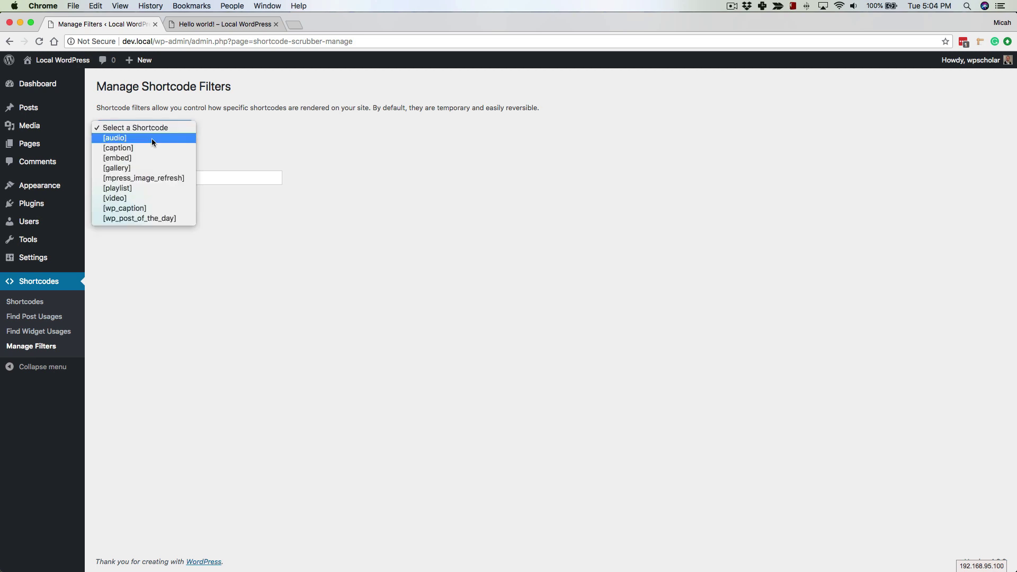
click(158, 218)
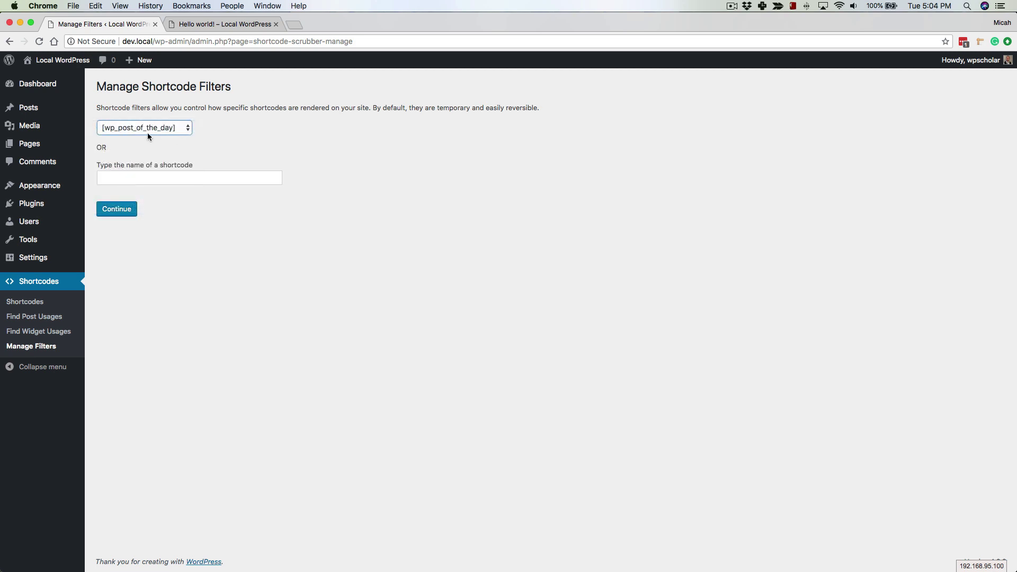
click(128, 212)
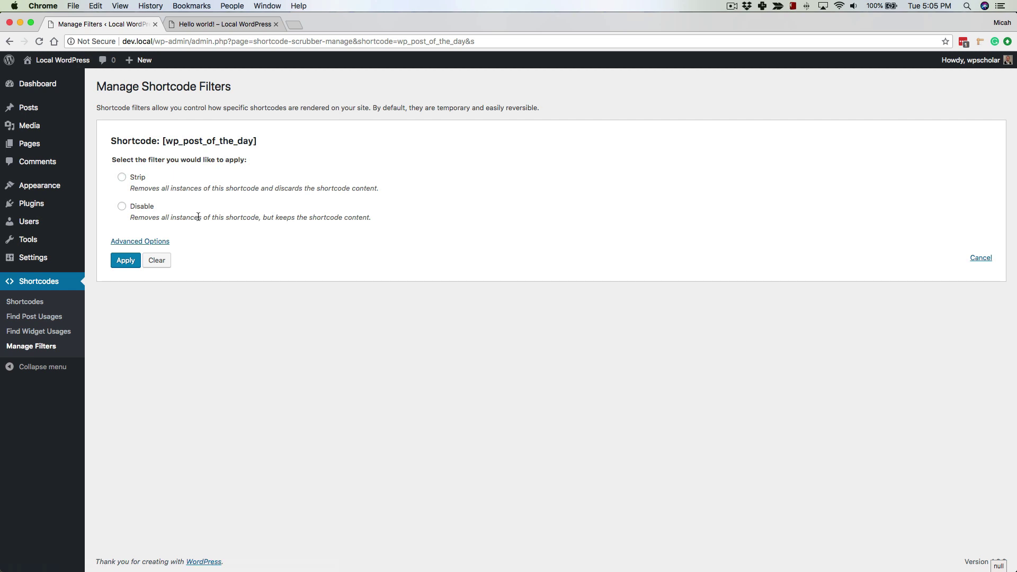
In the advanced options for [wp_post_of_the_day], try the "Apply this filter permanently" option and highlight its backup warning
click(139, 242)
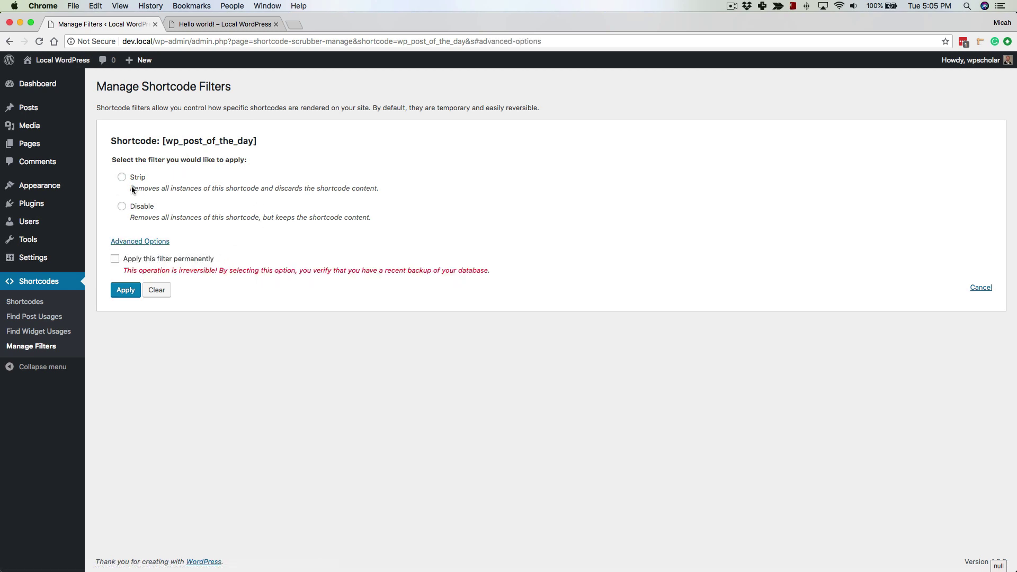
click(115, 259)
click(115, 258)
drag(123, 271, 490, 270)
click(493, 273)
Open the Shortcodes overview page
click(41, 284)
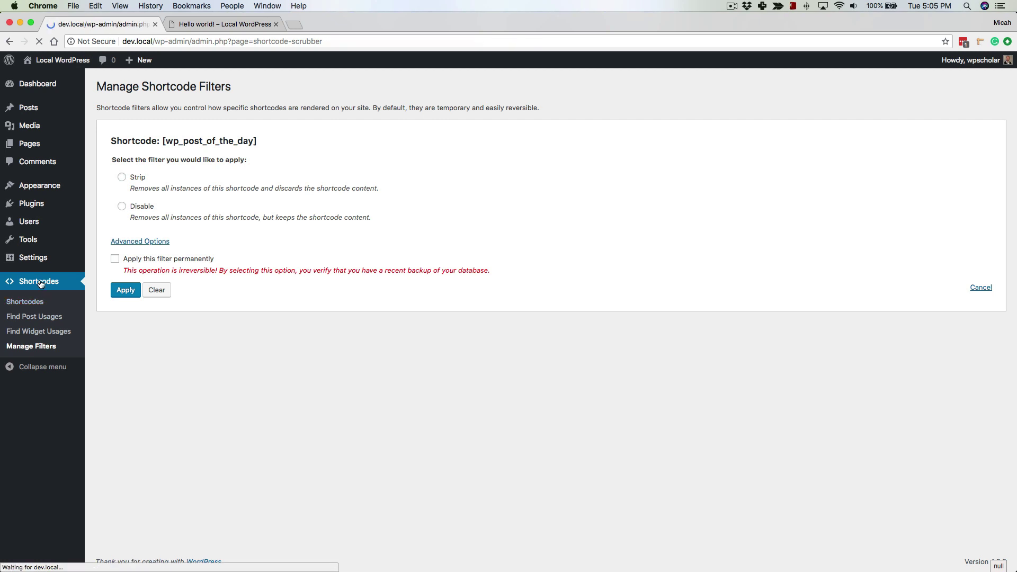